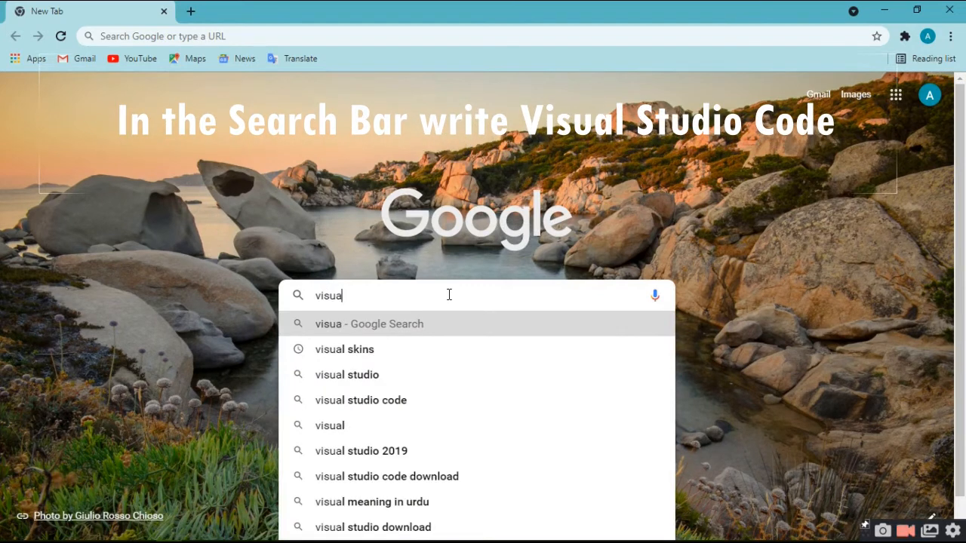
# - Search Google for "visual studio code" and open the official Visual Studio Code website
pyautogui.write('l studio code')
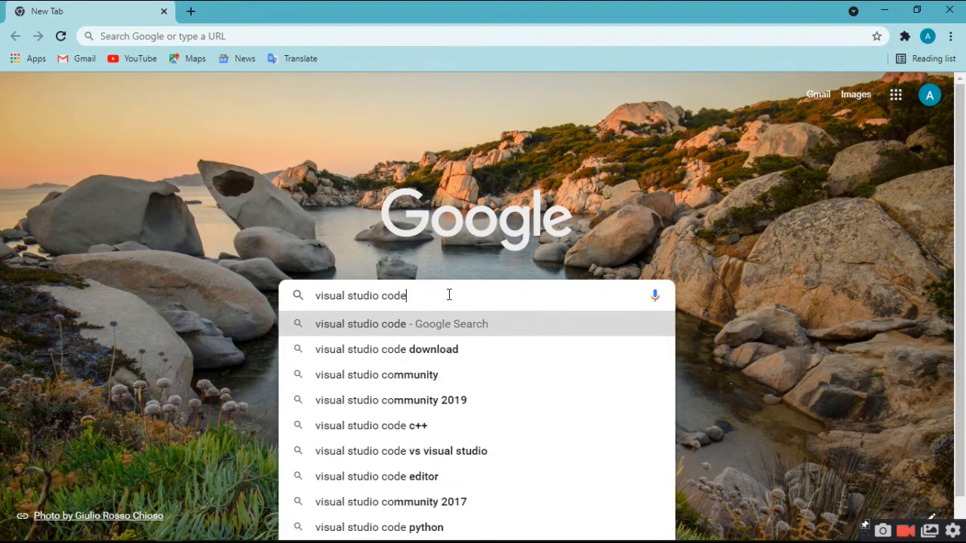
pyautogui.press('Return')
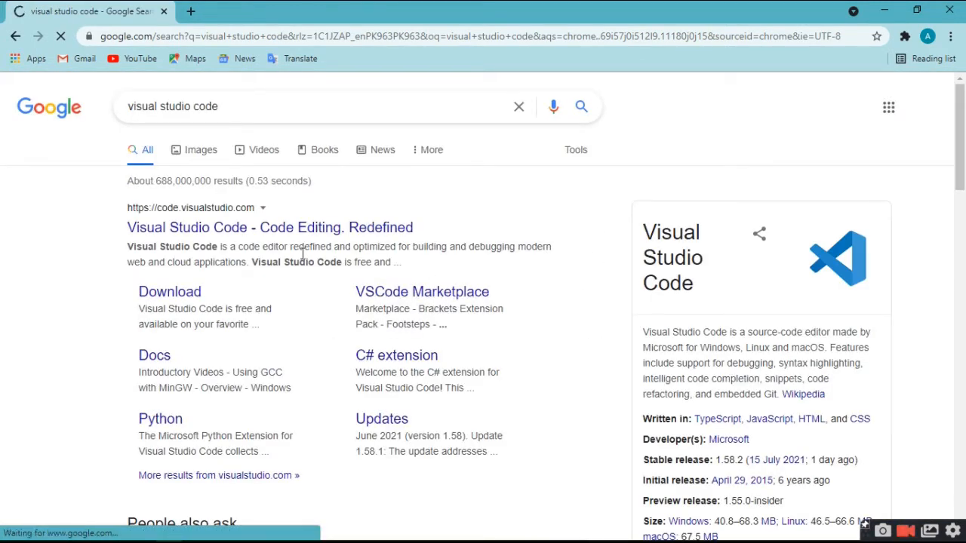
pyautogui.click(235, 228)
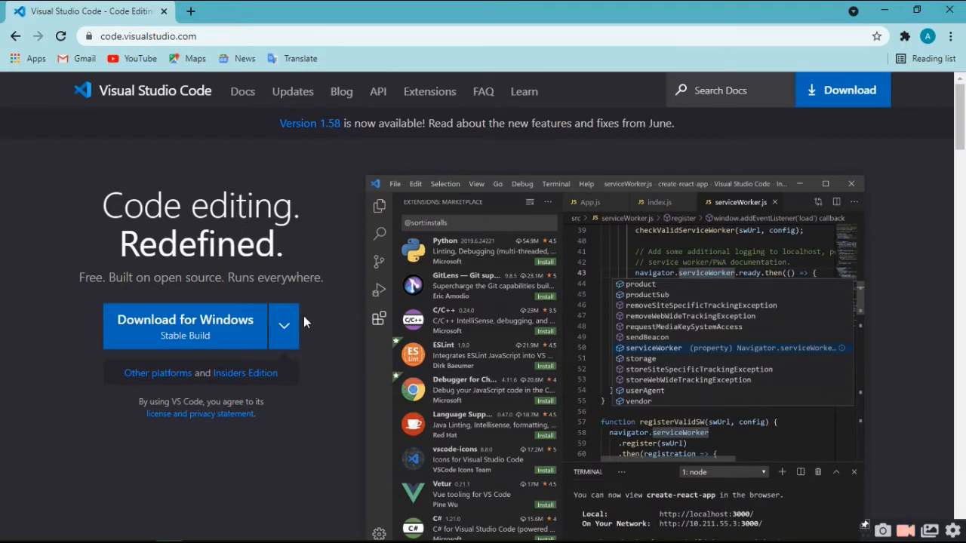
# - Look over the available platform builds and download the stable Visual Studio Code build for Windows
pyautogui.click(284, 328)
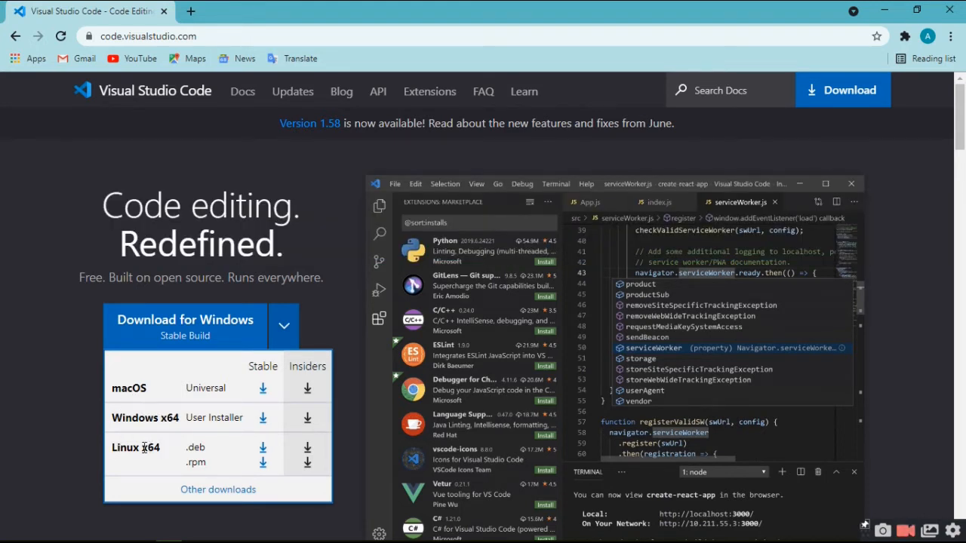
pyautogui.click(287, 329)
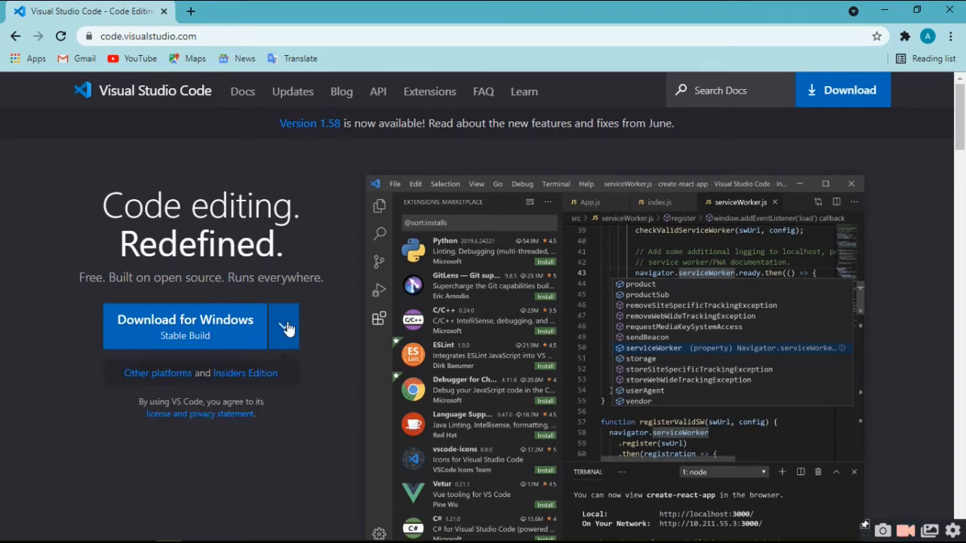
pyautogui.click(194, 331)
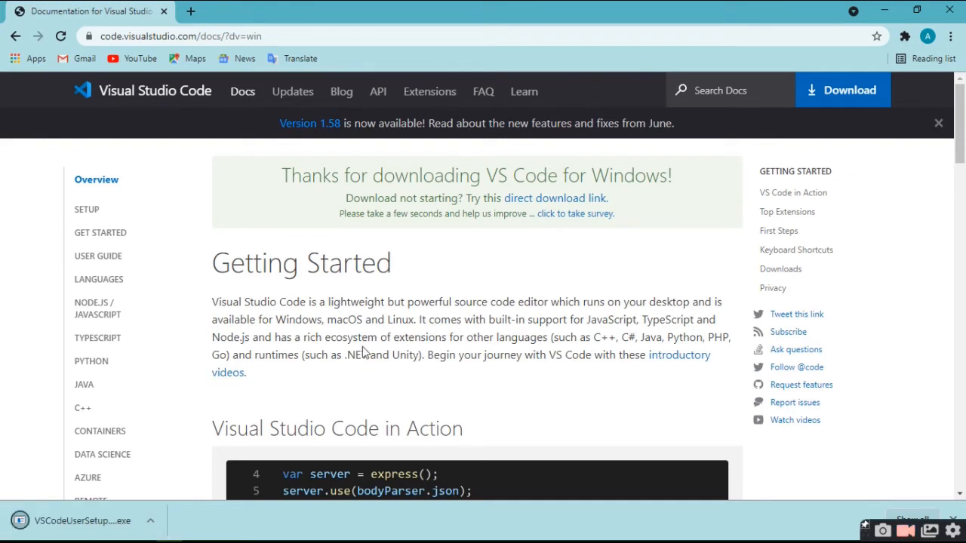
# - Show the downloaded VSCodeUserSetup file in its folder and launch the installer
pyautogui.click(149, 524)
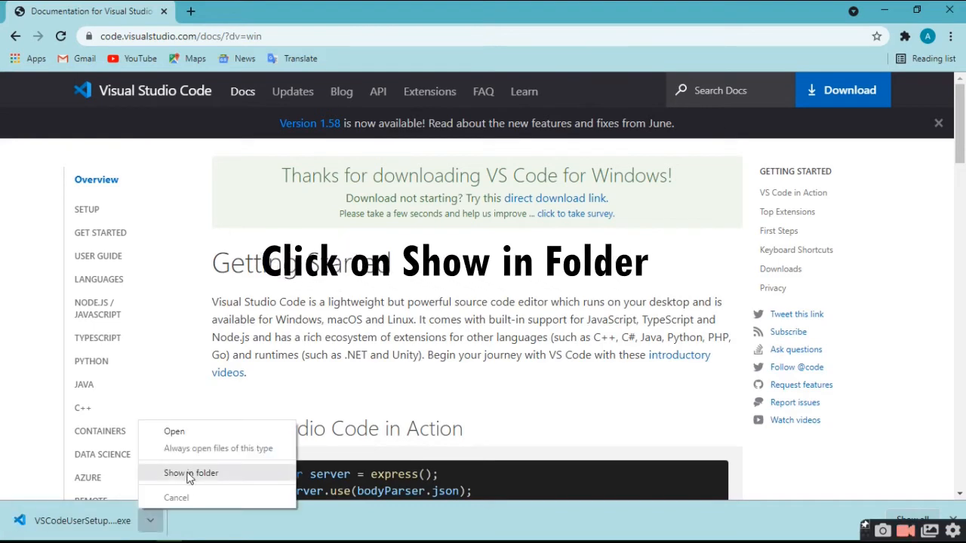
pyautogui.click(190, 473)
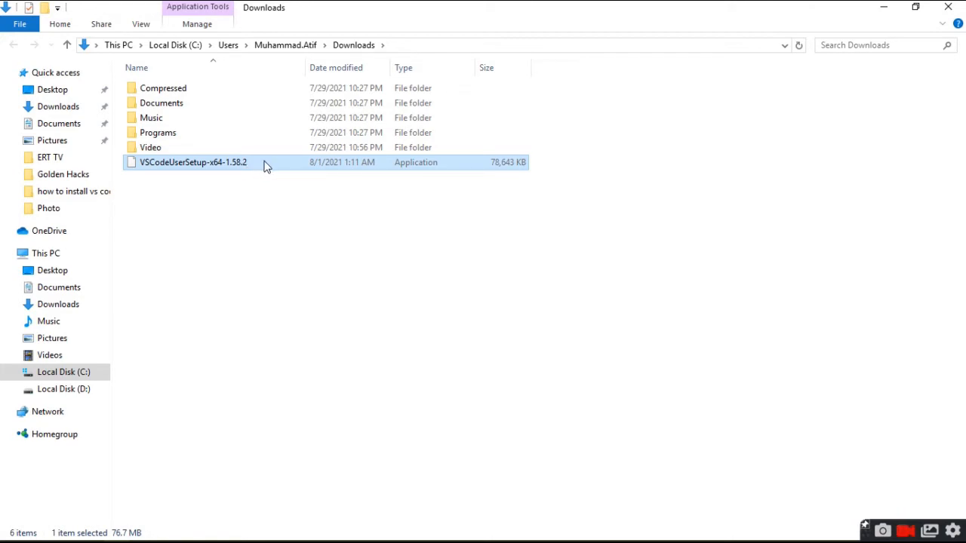
pyautogui.doubleClick(267, 164)
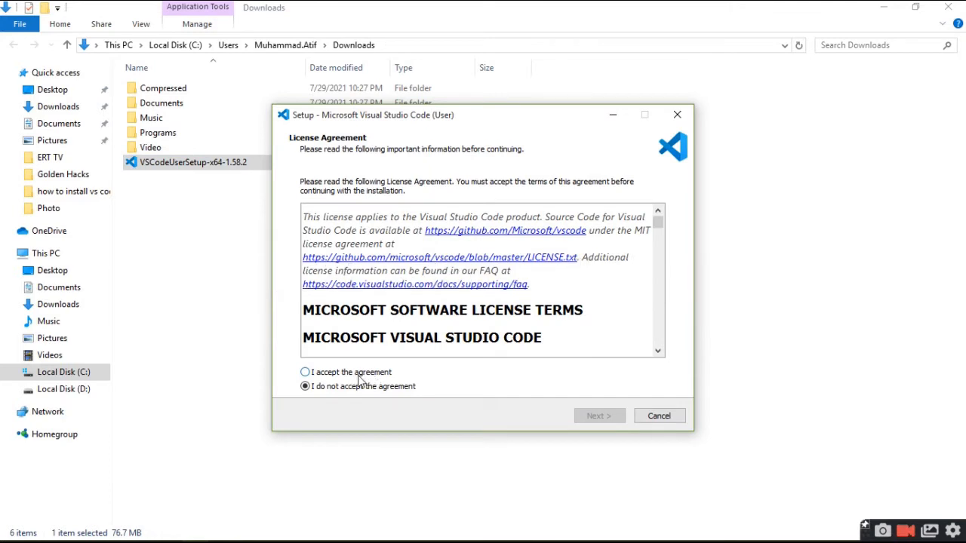
# - Accept the license agreement and keep the default destination and Start Menu folders in the setup wizard
pyautogui.click(359, 376)
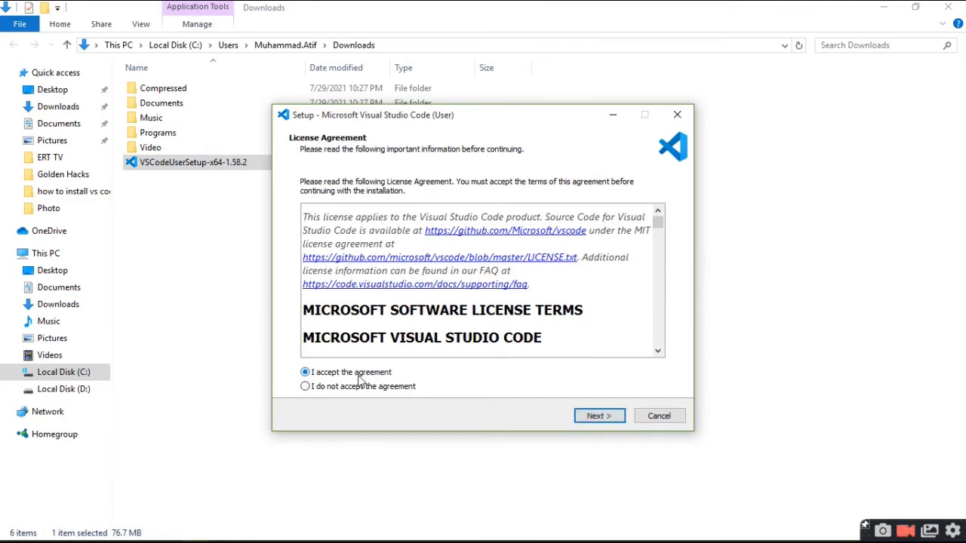
pyautogui.click(595, 420)
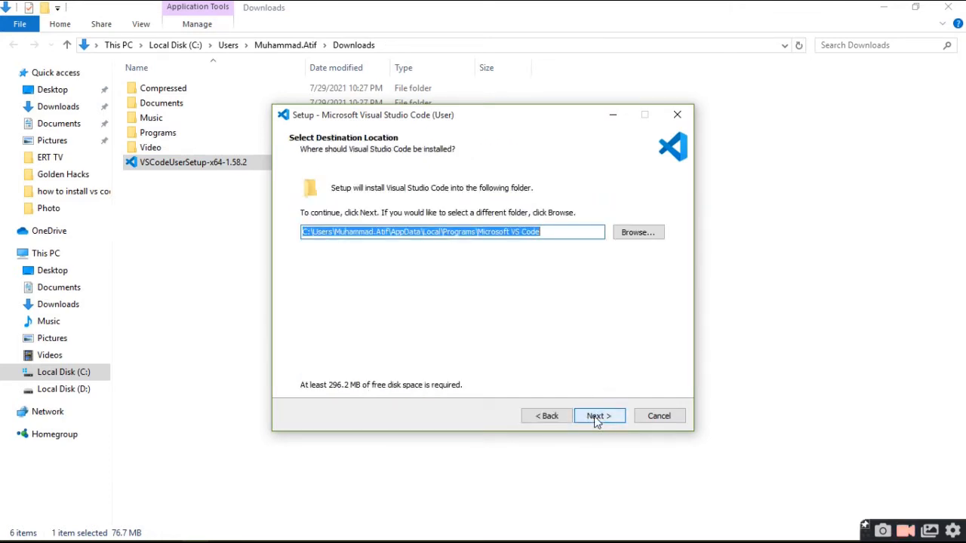
pyautogui.click(595, 420)
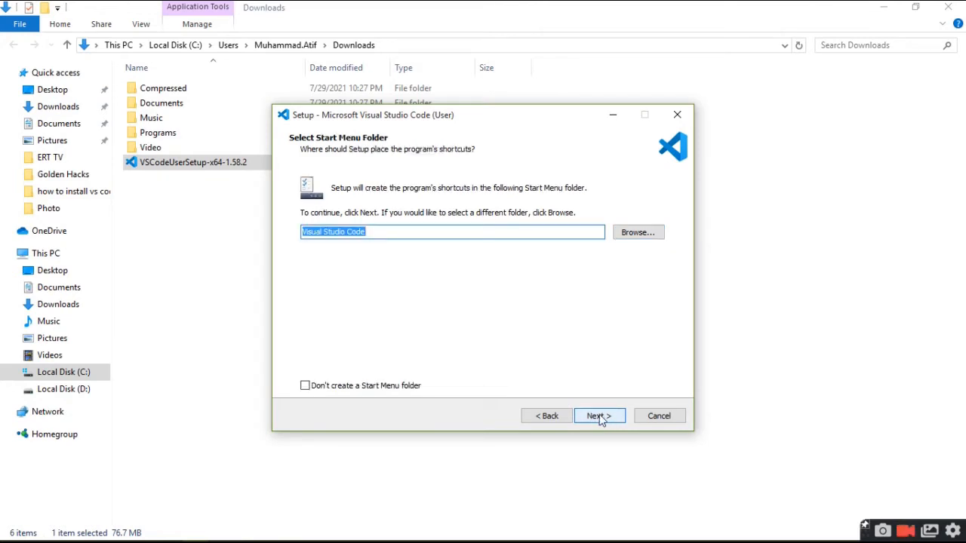
pyautogui.click(607, 420)
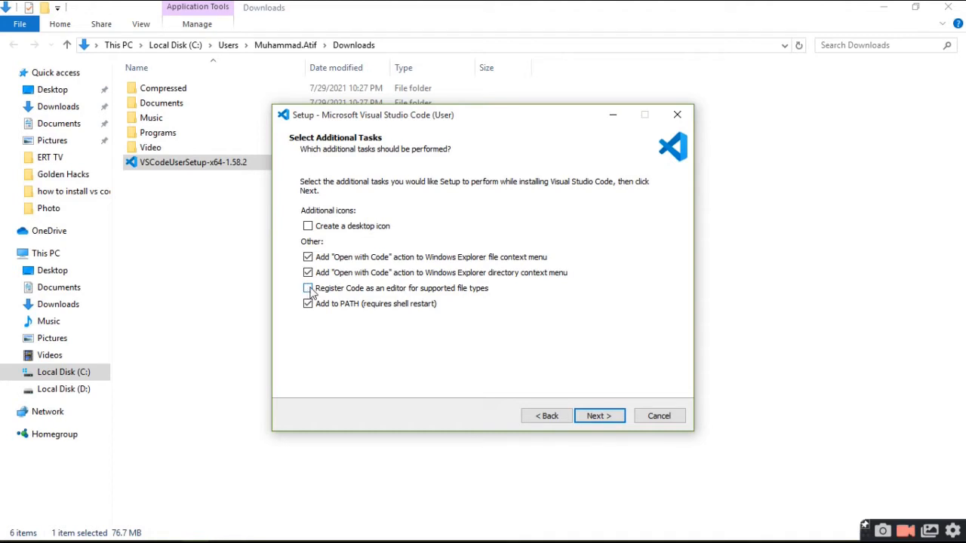
# - Enable the desktop icon and registering Code as an editor for supported file types, and start the installation
pyautogui.click(309, 227)
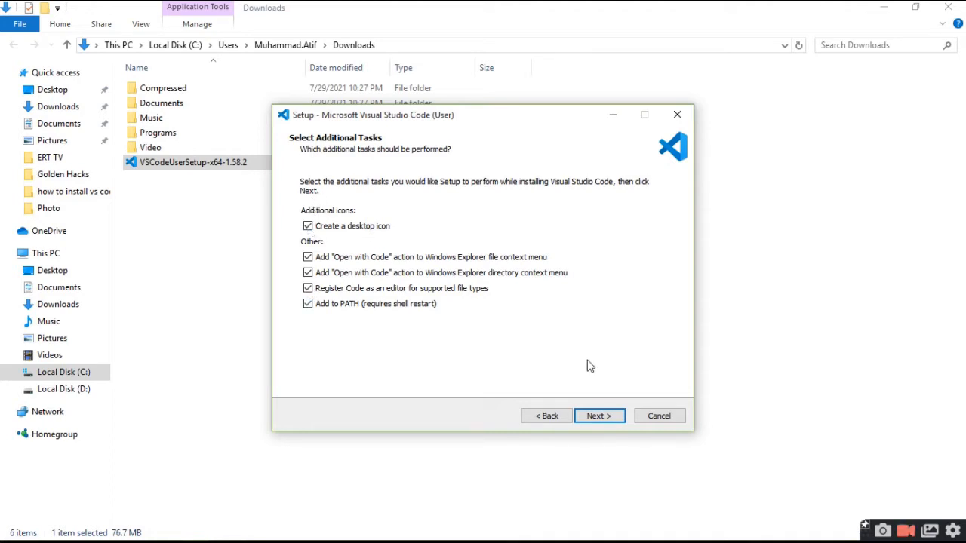
pyautogui.click(600, 417)
pyautogui.click(601, 418)
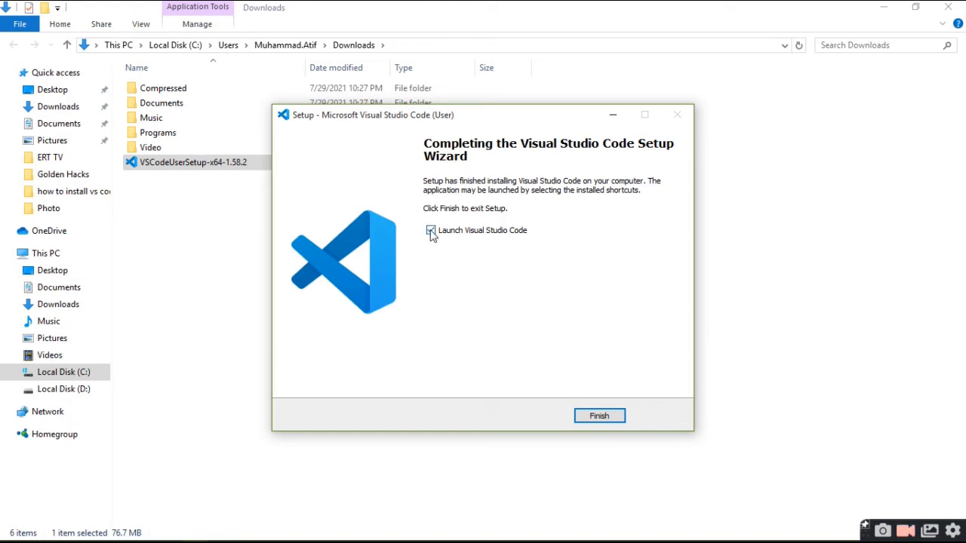
# - Finish the setup wizard and close the Downloads folder and the browser
pyautogui.click(587, 419)
pyautogui.click(947, 7)
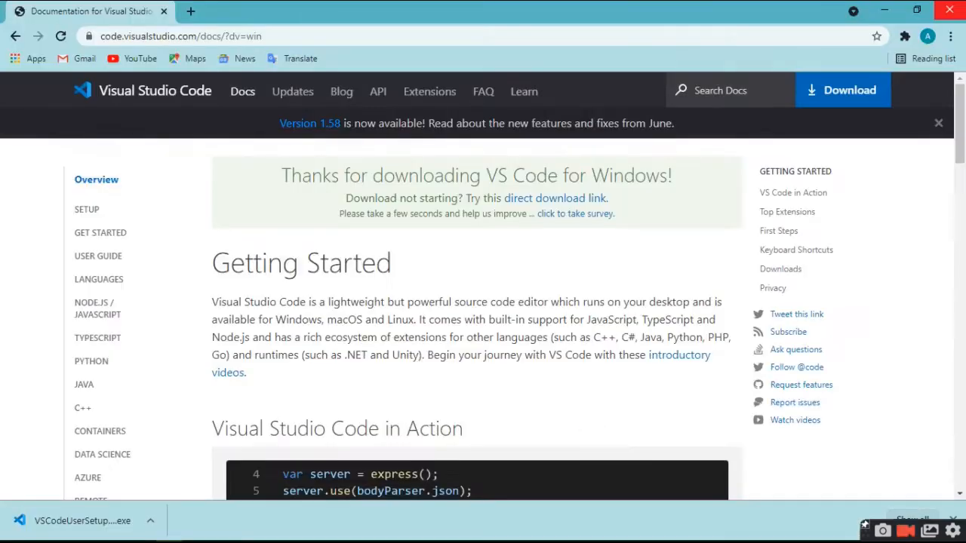
pyautogui.click(949, 10)
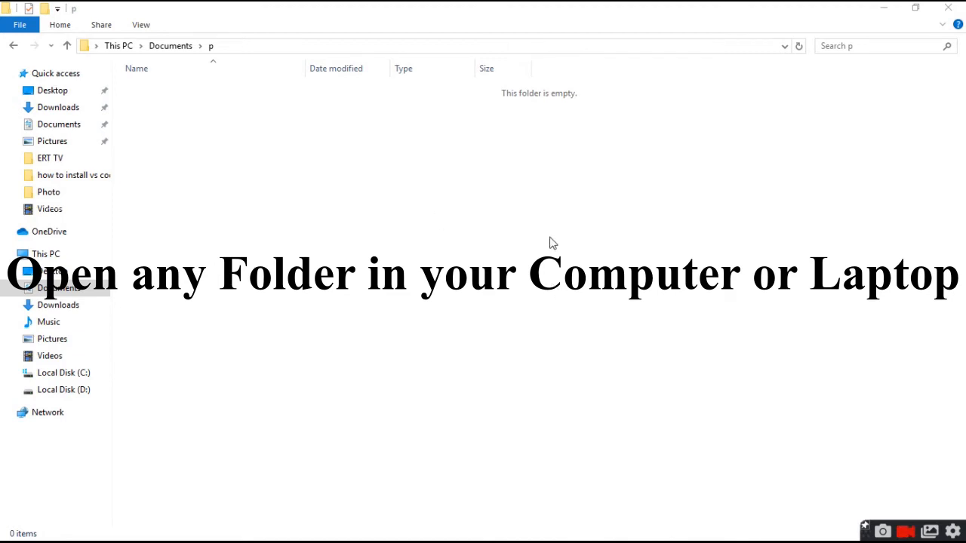
# - Open folder p in Visual Studio Code as a trusted folder, and close the Welcome page in the maximized window
pyautogui.rightClick(460, 203)
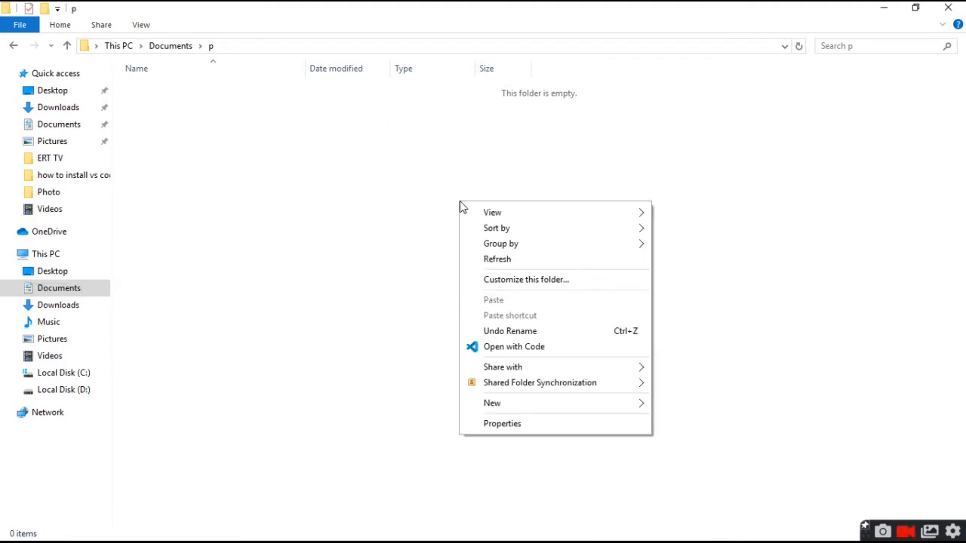
pyautogui.click(504, 349)
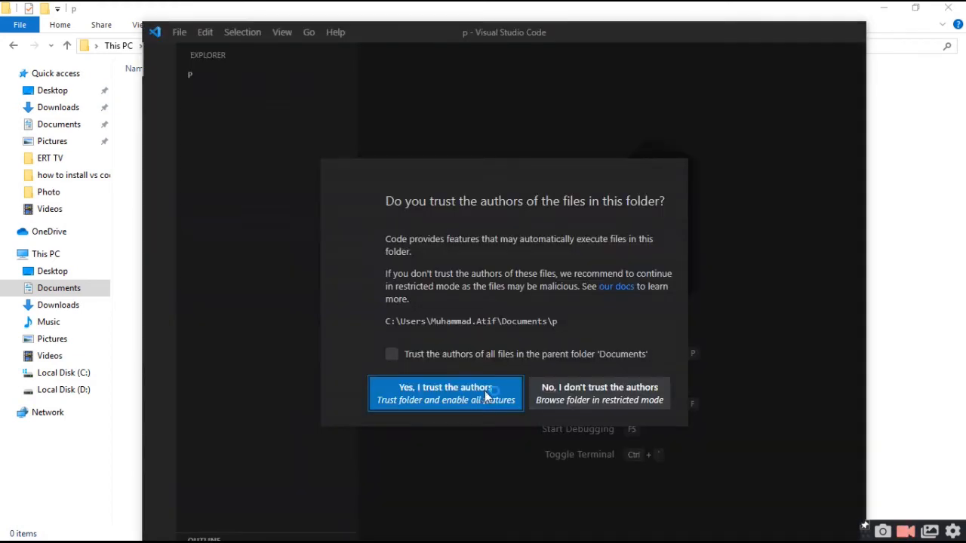
pyautogui.click(485, 391)
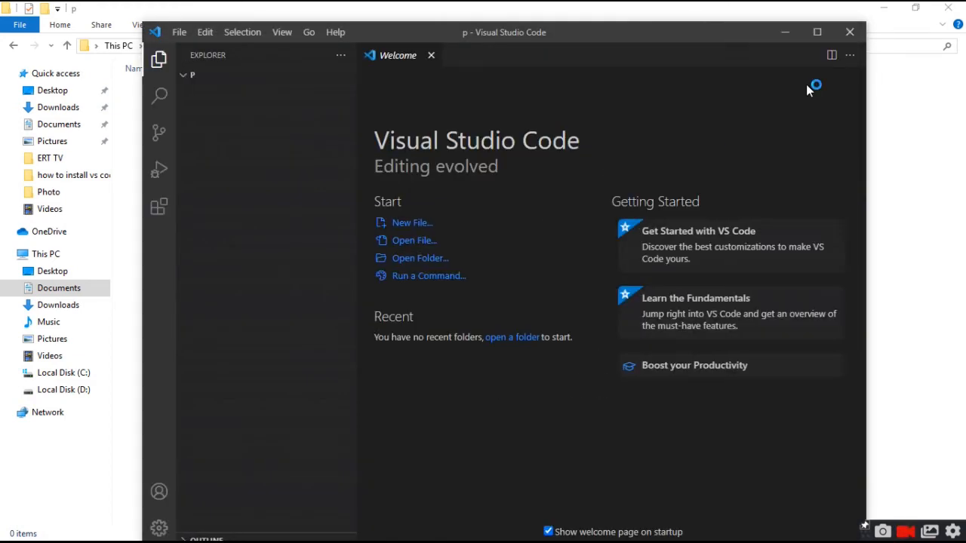
pyautogui.click(818, 33)
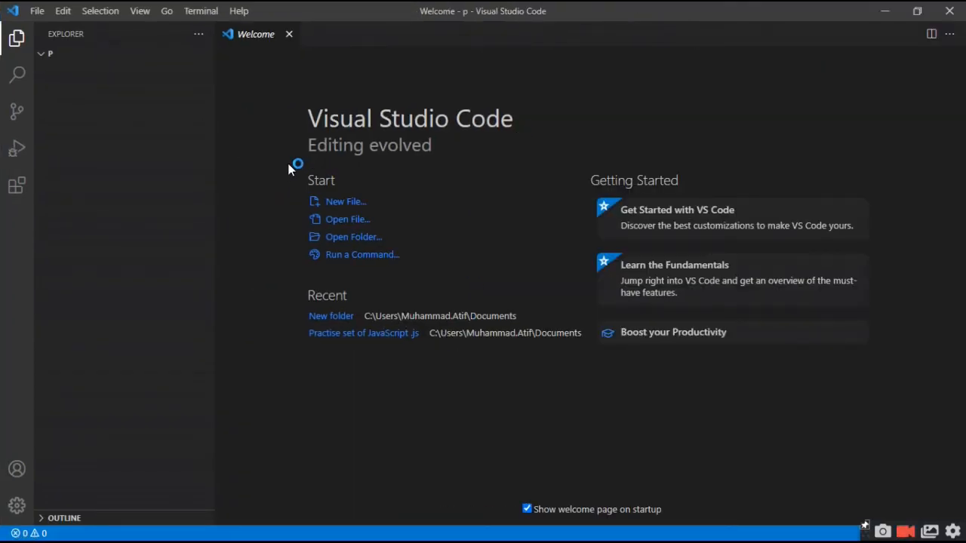
pyautogui.click(288, 34)
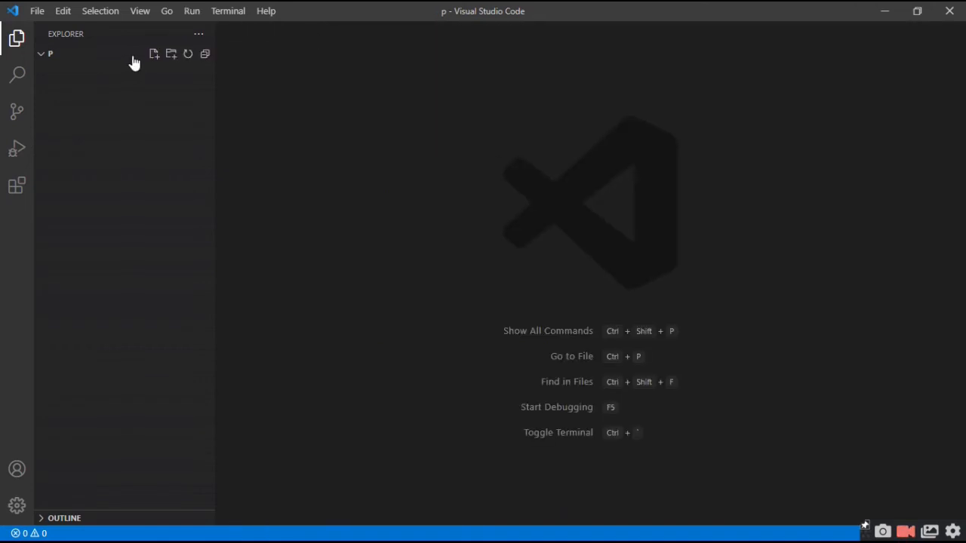
# - Create a Python file named "file name.py" in folder p, trying the .js extension before restoring .py
pyautogui.click(154, 55)
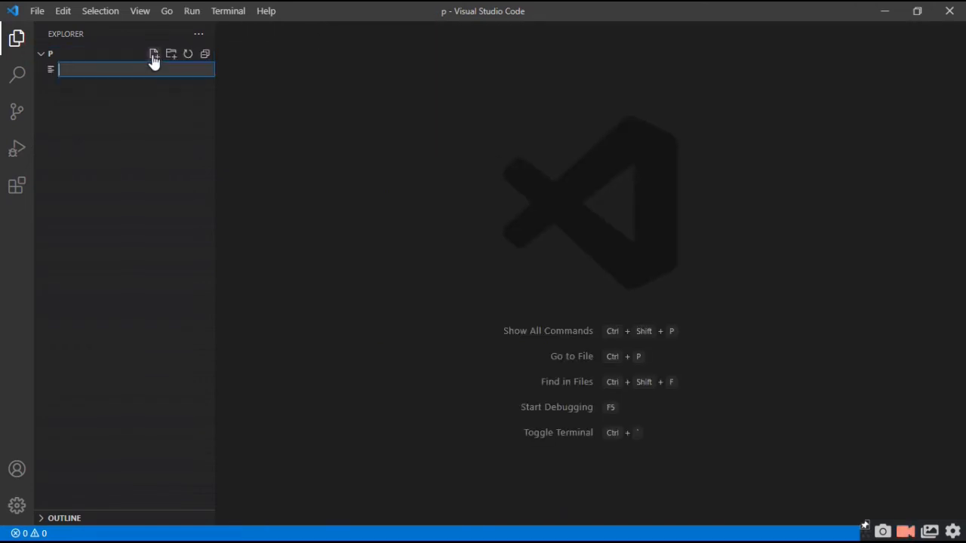
pyautogui.write('file')
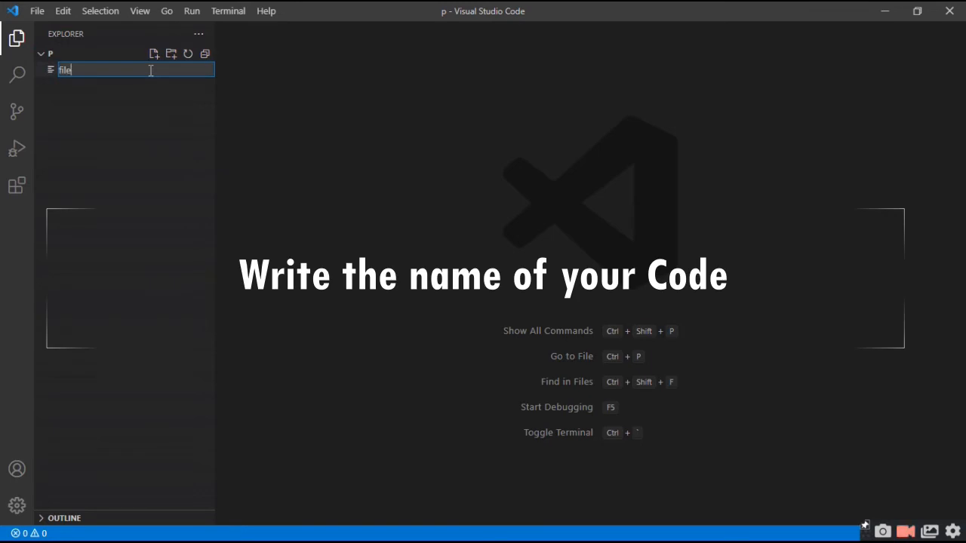
pyautogui.write(' nam')
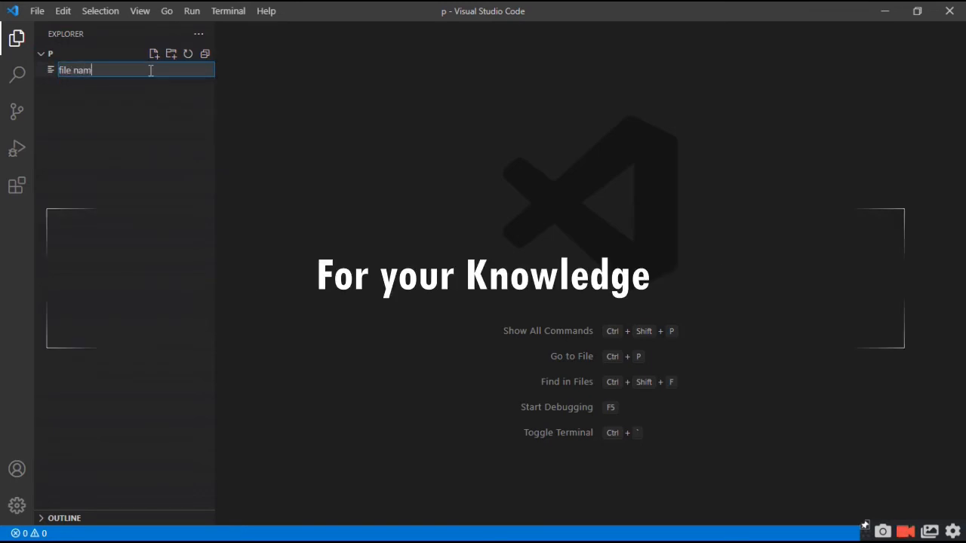
pyautogui.write('e.py')
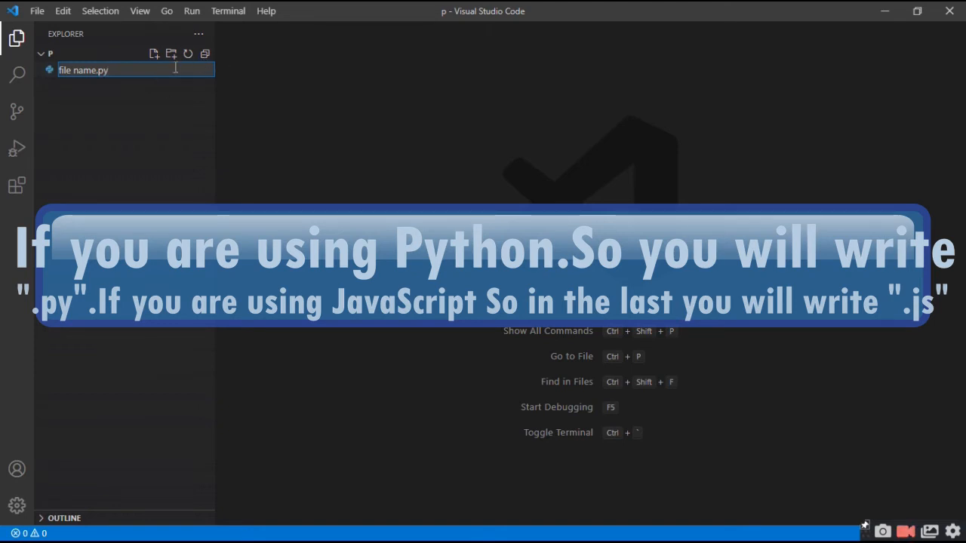
pyautogui.press('BackSpace')
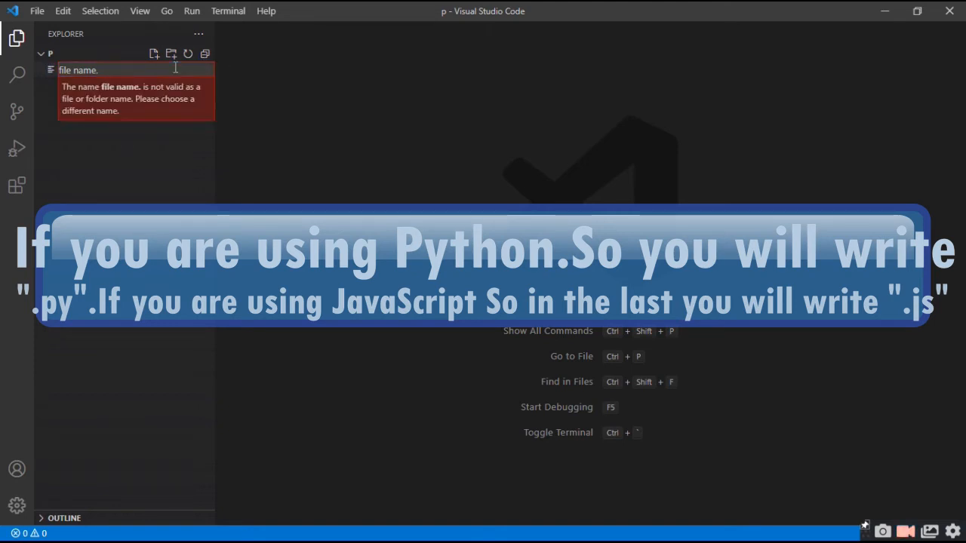
pyautogui.write('js')
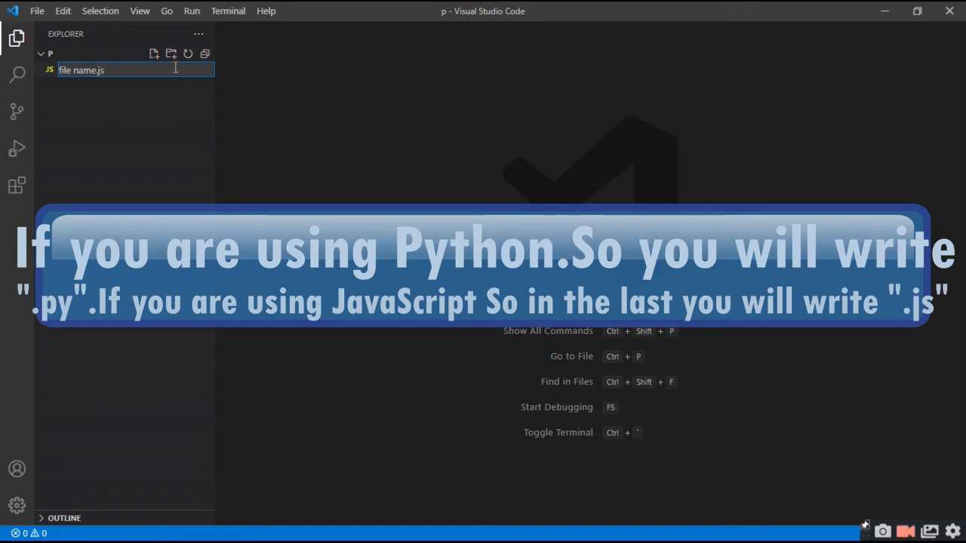
pyautogui.press('BackSpace')
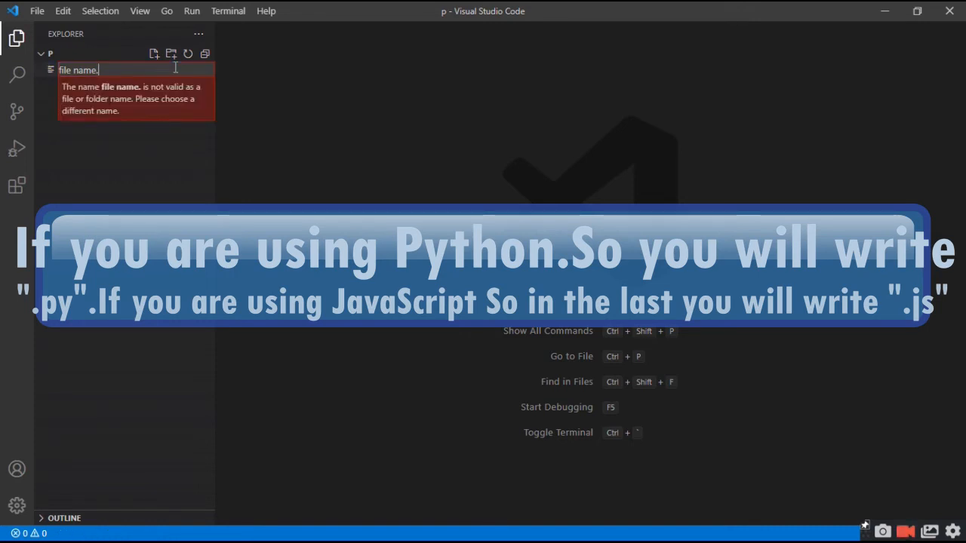
pyautogui.write('p')
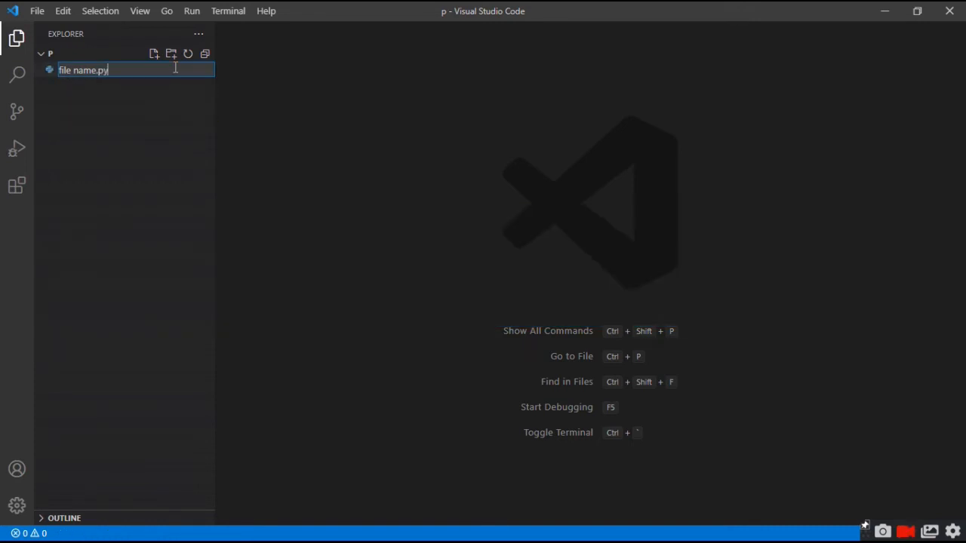
pyautogui.write('y')
pyautogui.press('Return')
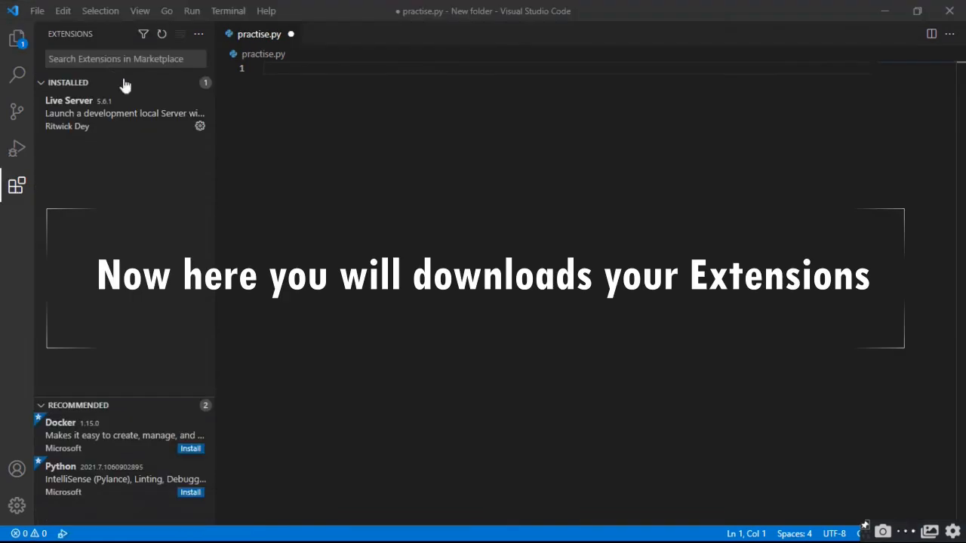
# - Search the extensions marketplace for python
pyautogui.click(125, 59)
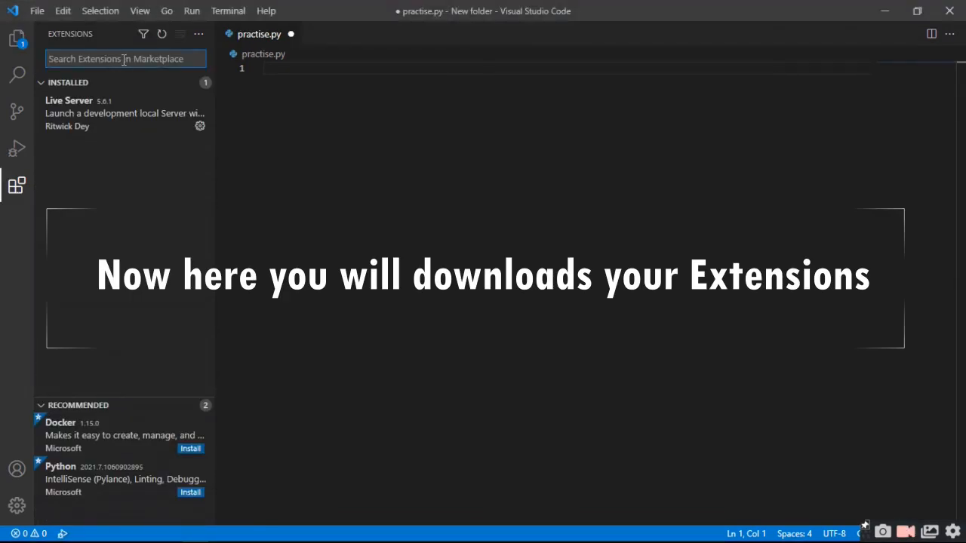
pyautogui.write('p')
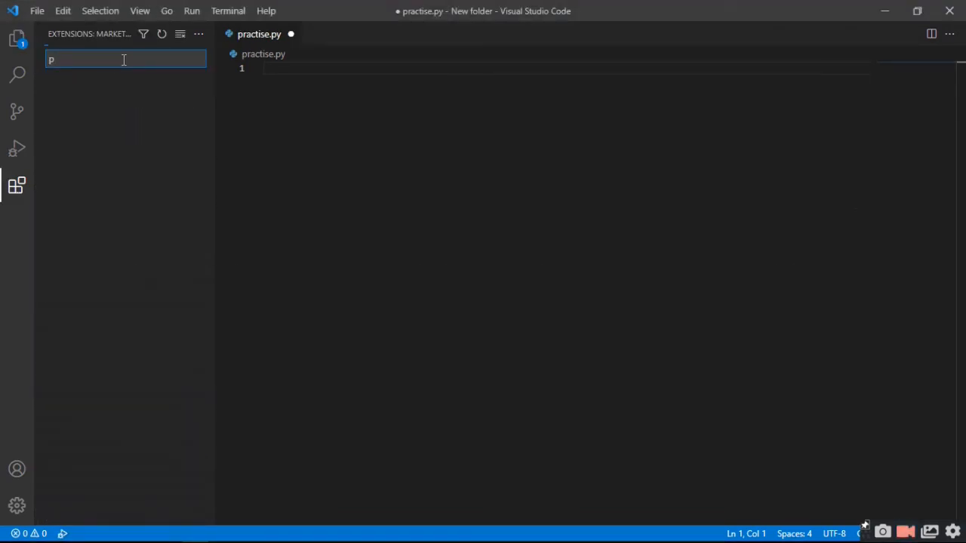
pyautogui.write('ython')
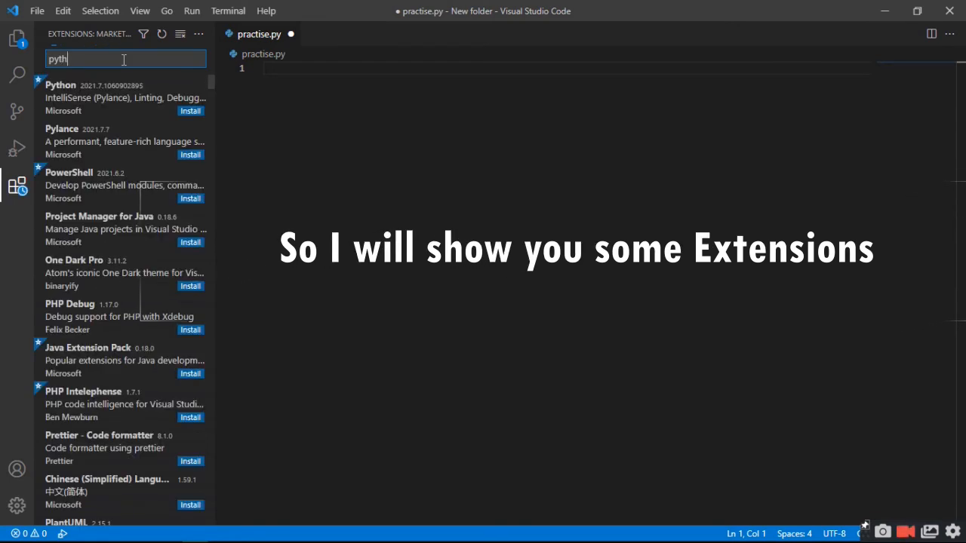
# - Clear the python query and search the extensions marketplace for java
pyautogui.press('BackSpace')
pyautogui.press('BackSpace')
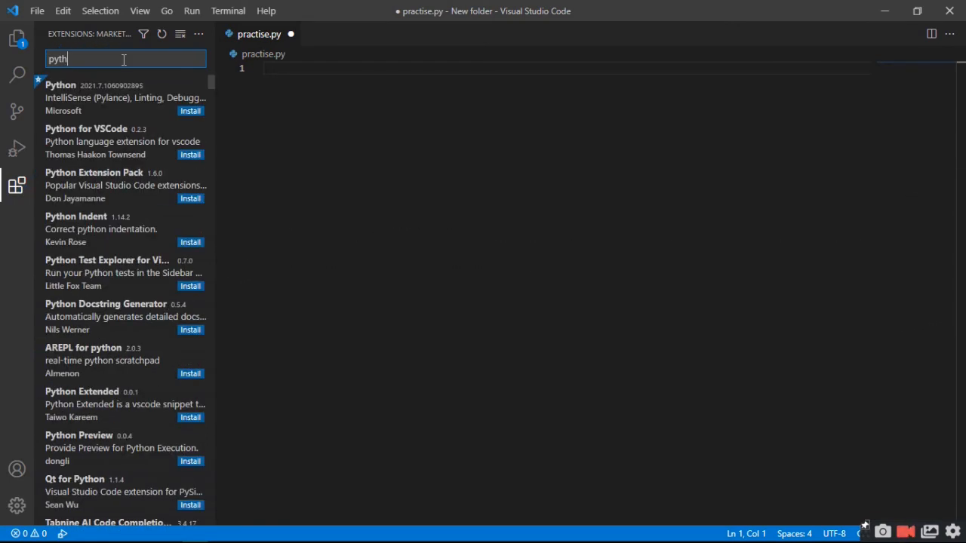
pyautogui.press('BackSpace')
pyautogui.press('BackSpace')
pyautogui.press('BackSpace')
pyautogui.press('BackSpace')
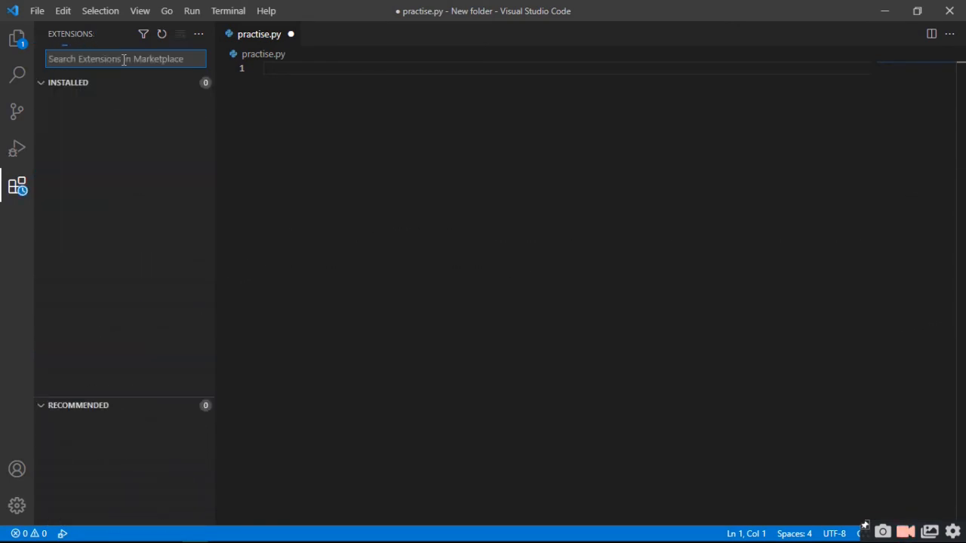
pyautogui.write('java')
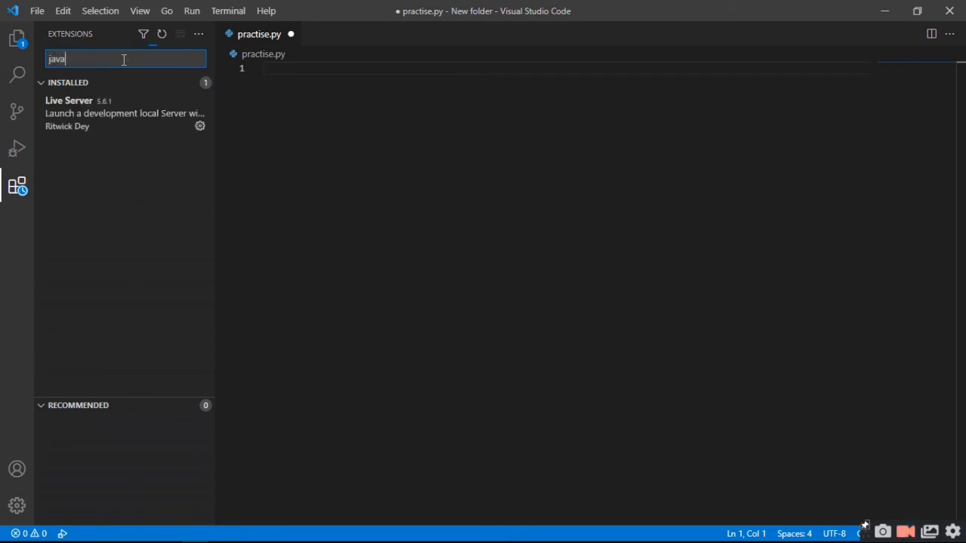